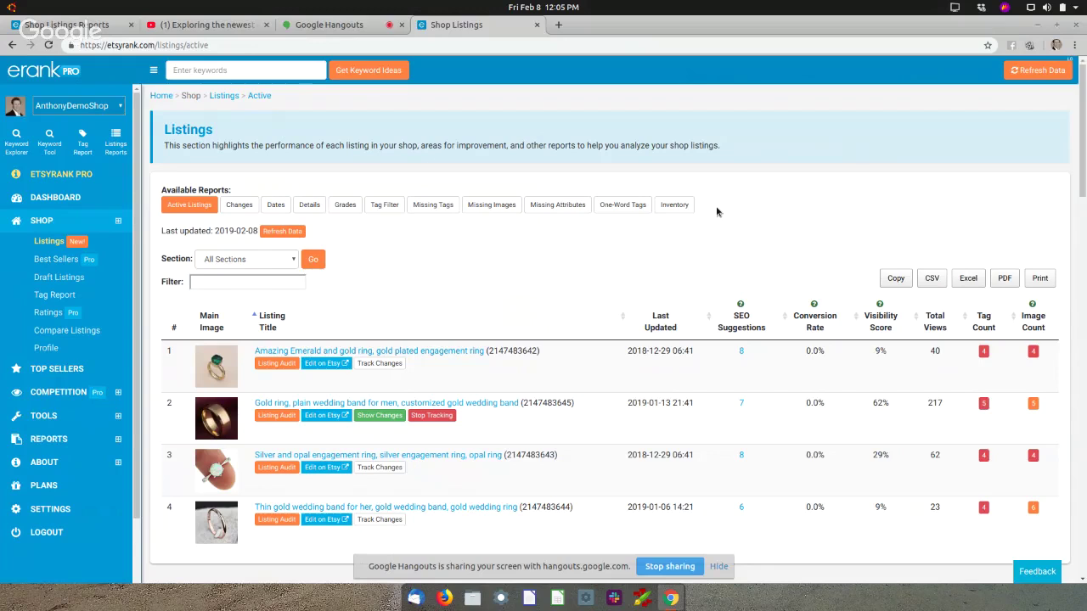
Step: Open and cancel the feedback form, and view the available shop sections for the active listings without choosing one
{"action": "left_click", "coordinate": [1037, 572]}
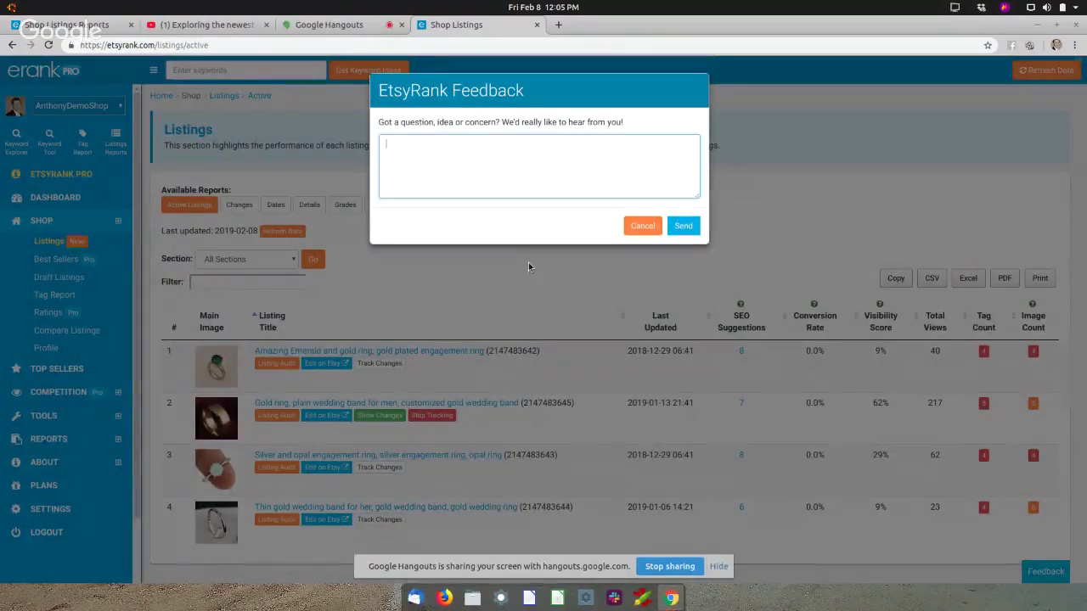
{"action": "left_click", "coordinate": [643, 225]}
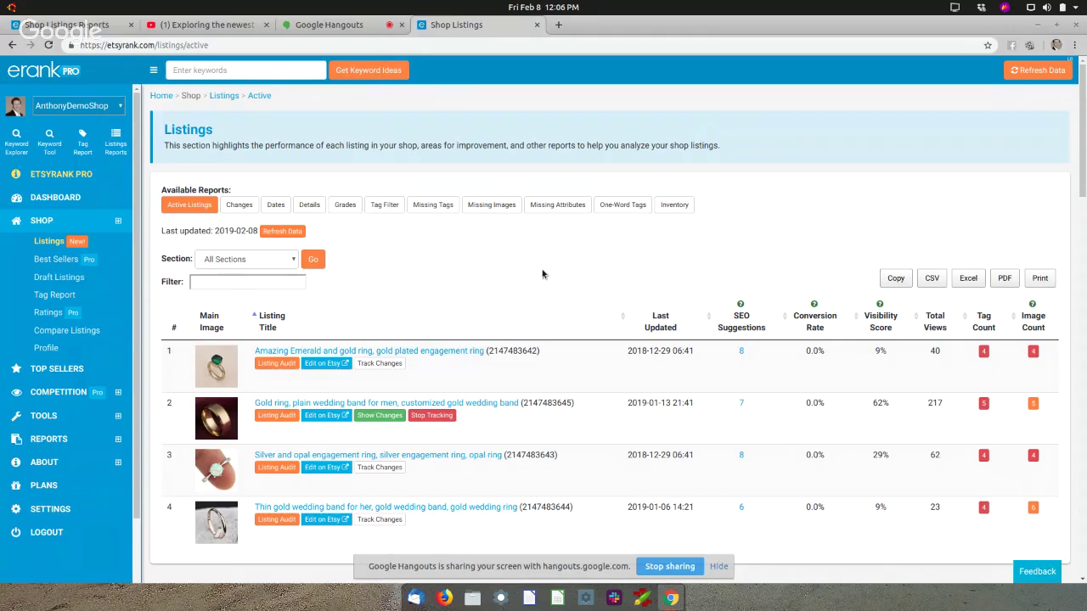
{"action": "left_click", "coordinate": [229, 259]}
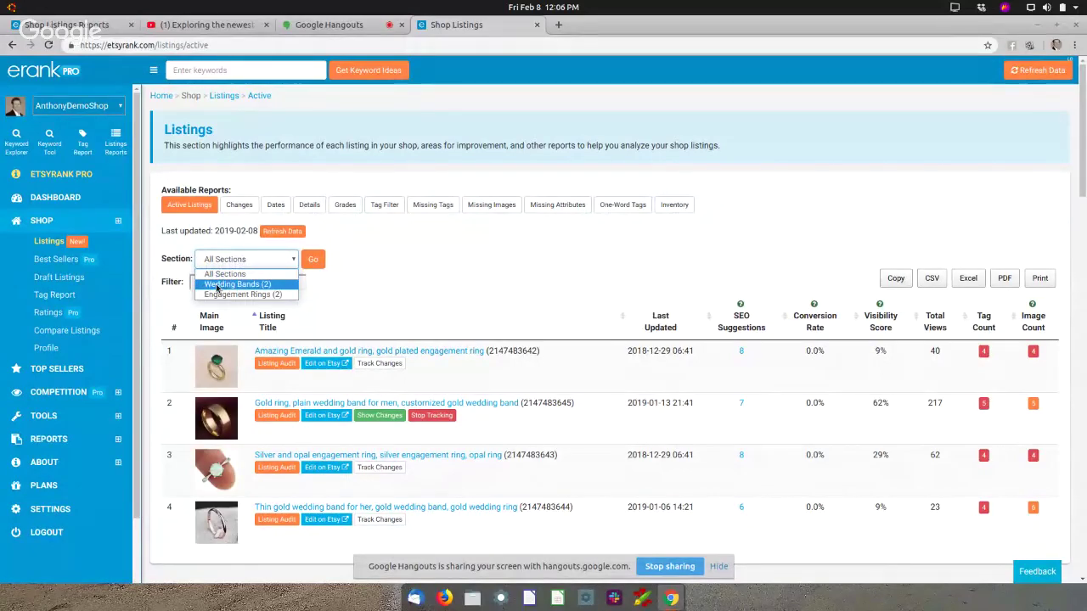
{"action": "key", "text": "Escape"}
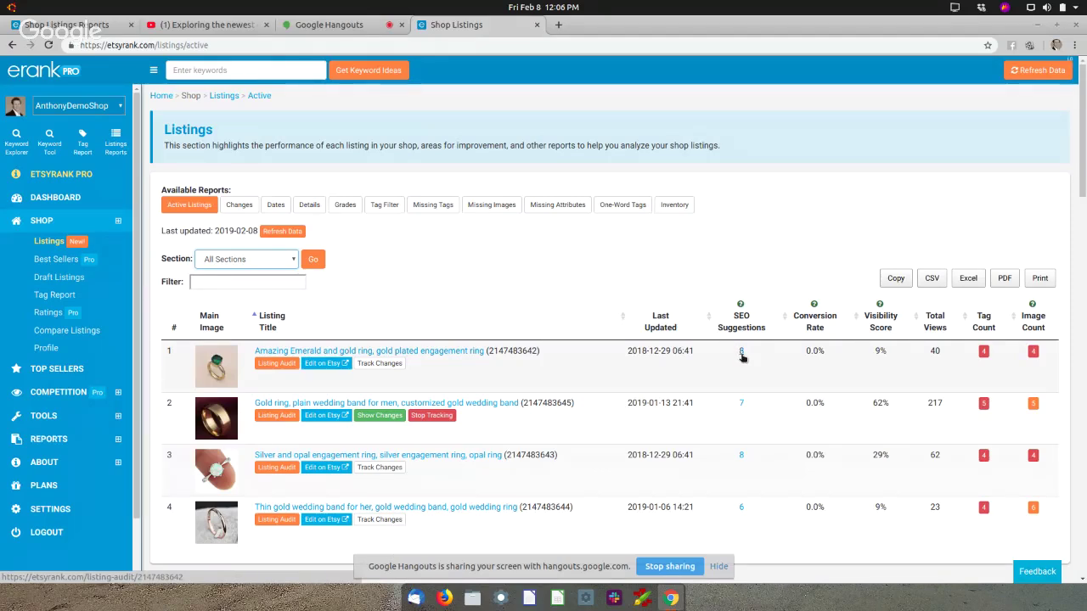
Step: Review the SEO suggestions in the listing audit of the men's gold wedding band and return to the active listings
{"action": "left_click", "coordinate": [741, 406]}
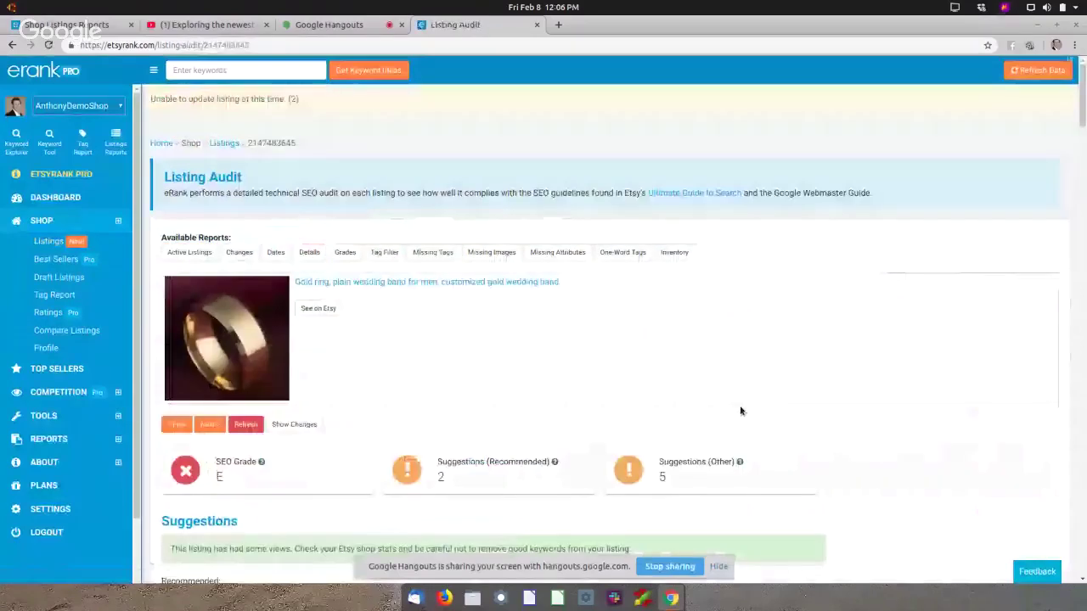
{"action": "scroll", "coordinate": [740, 411], "scroll_direction": "down", "scroll_amount": 3}
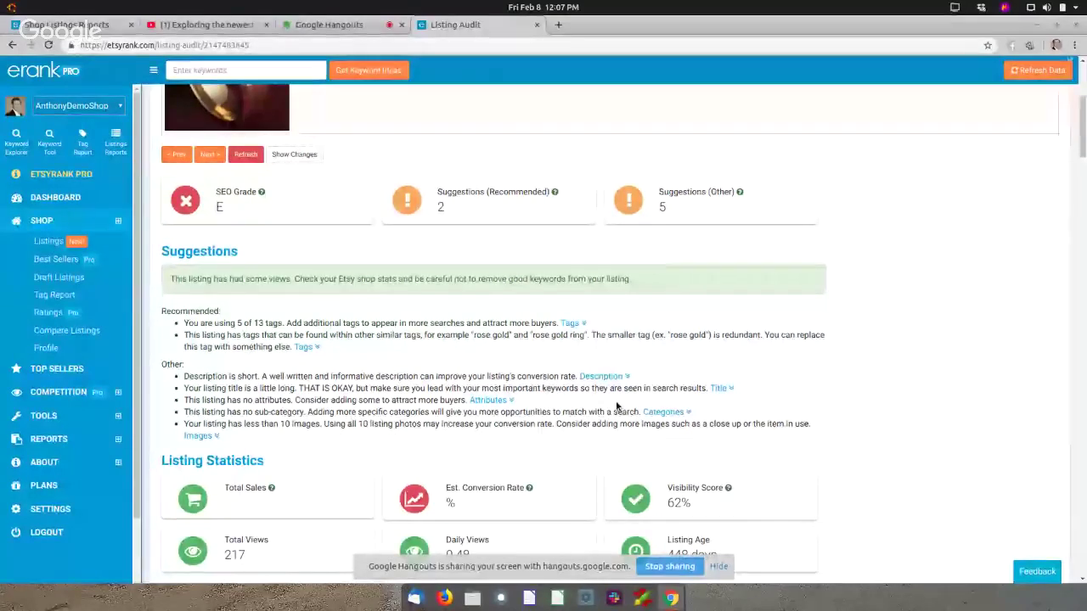
{"action": "key", "text": "alt+Left"}
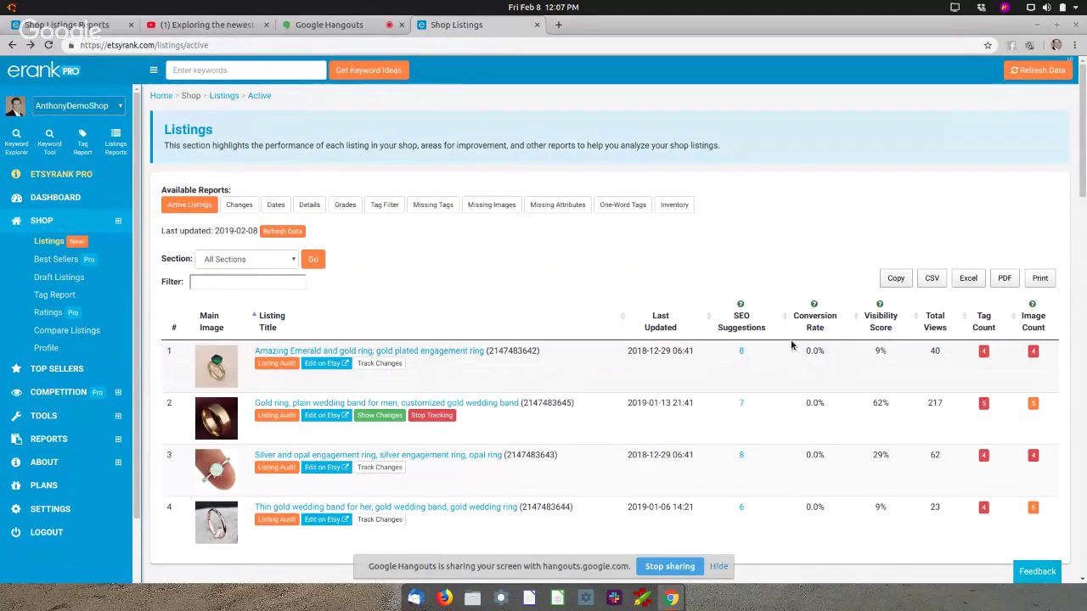
Step: Sort the active listings by visibility score, from highest to lowest
{"action": "left_click", "coordinate": [881, 321]}
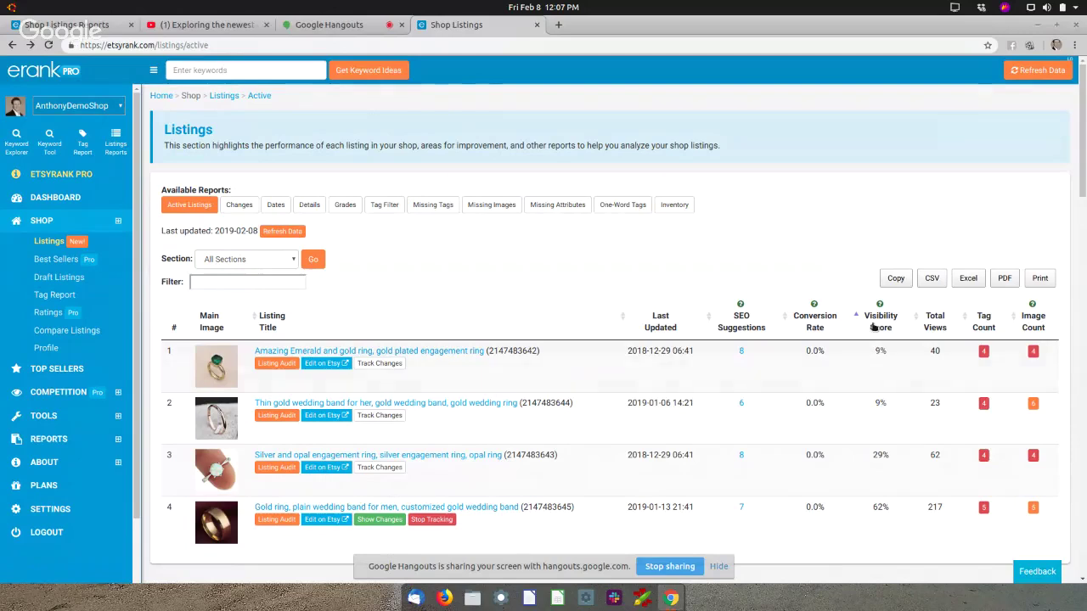
{"action": "left_click", "coordinate": [873, 327]}
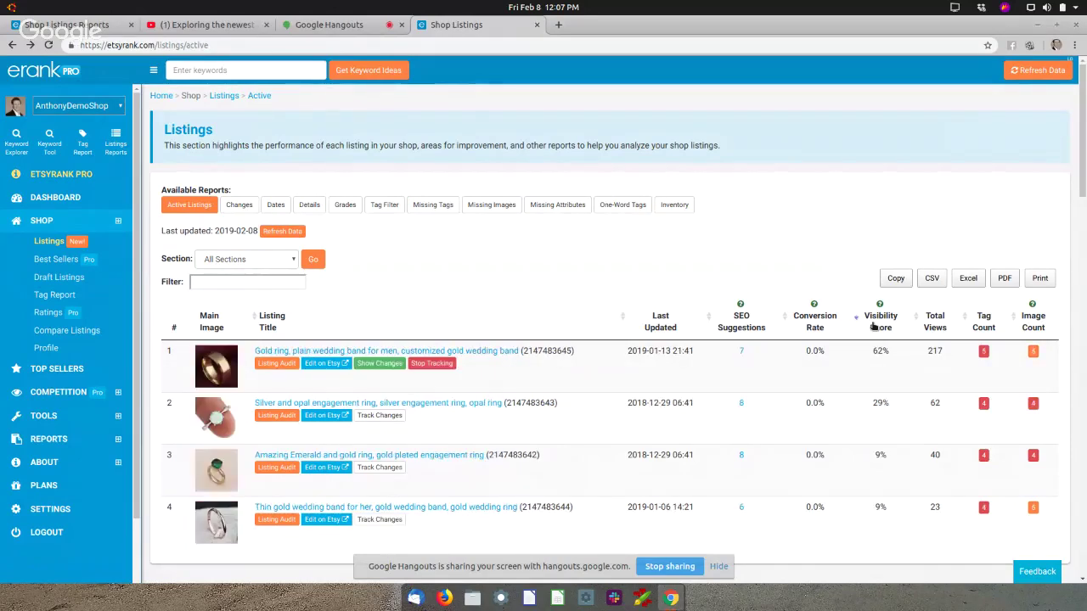
{"action": "left_click", "coordinate": [874, 327]}
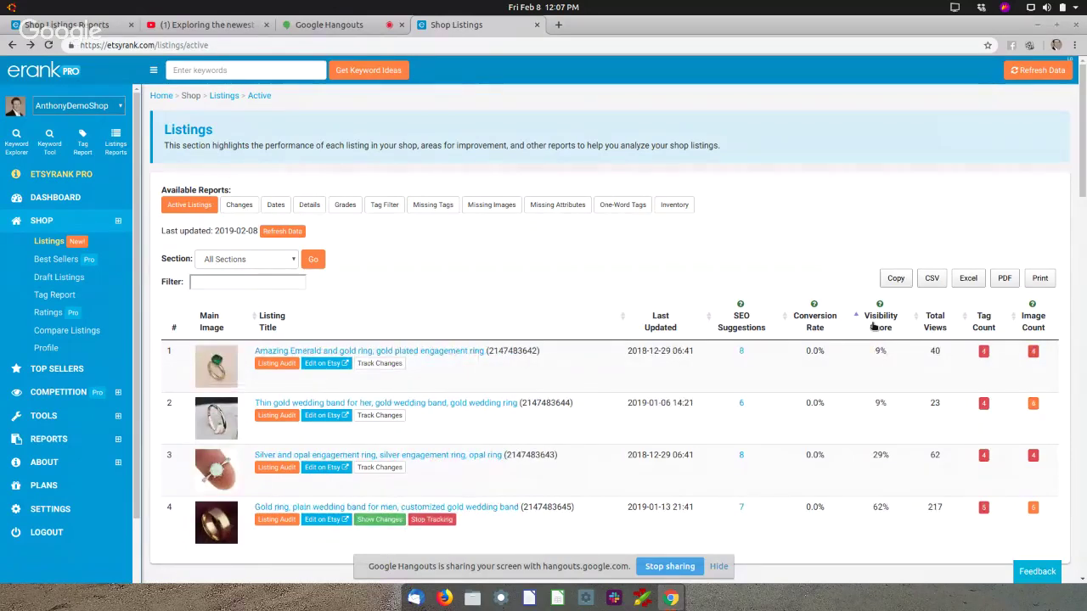
{"action": "left_click", "coordinate": [873, 327]}
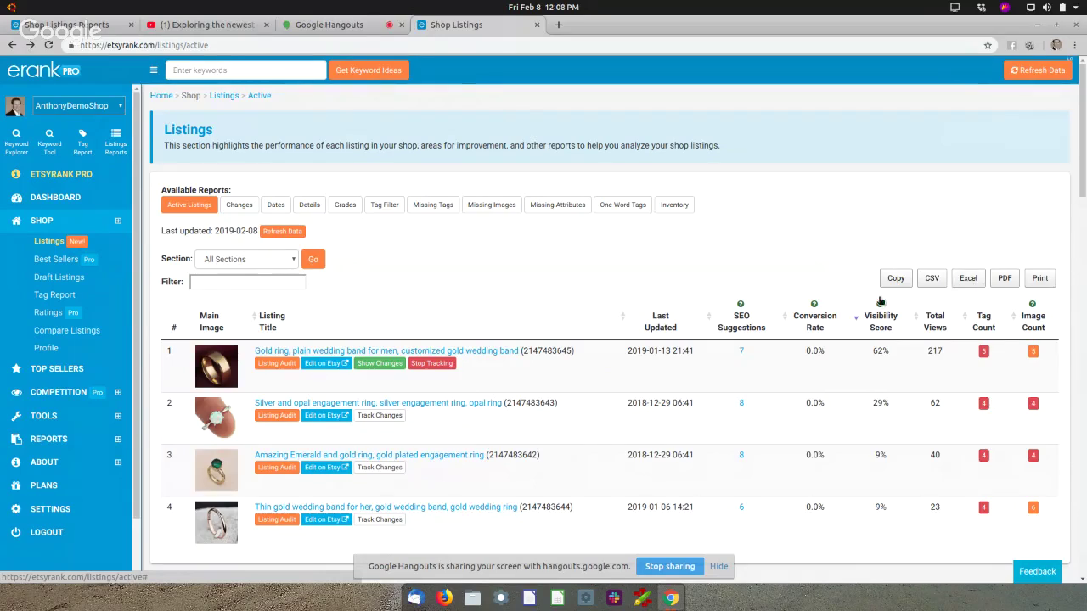
Step: Open the Dates report and sort its listings by expiry date
{"action": "left_click", "coordinate": [273, 206]}
{"action": "left_click", "coordinate": [276, 206]}
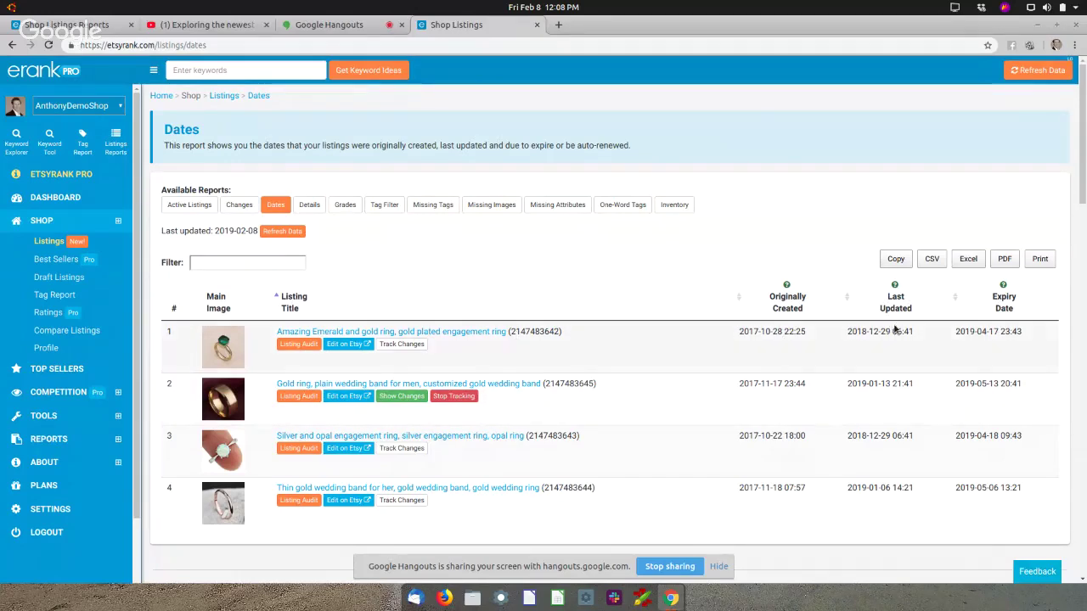
{"action": "left_click", "coordinate": [1003, 311]}
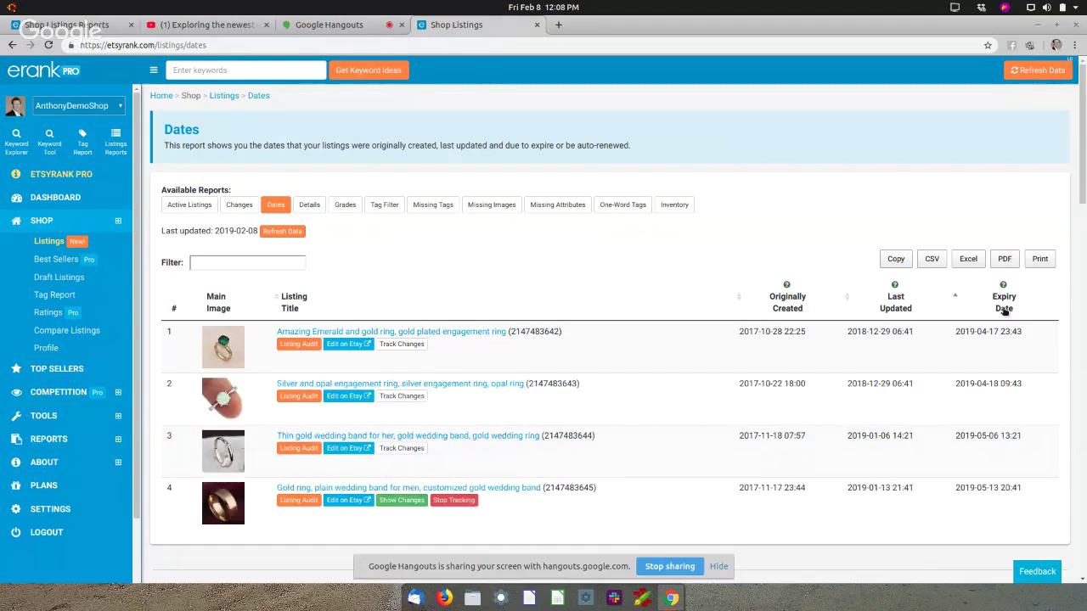
{"action": "left_click", "coordinate": [1003, 311]}
{"action": "left_click", "coordinate": [1004, 310]}
Step: View the Details and Grades reports, opening and cancelling the feedback form from the Grades report
{"action": "left_click", "coordinate": [311, 208]}
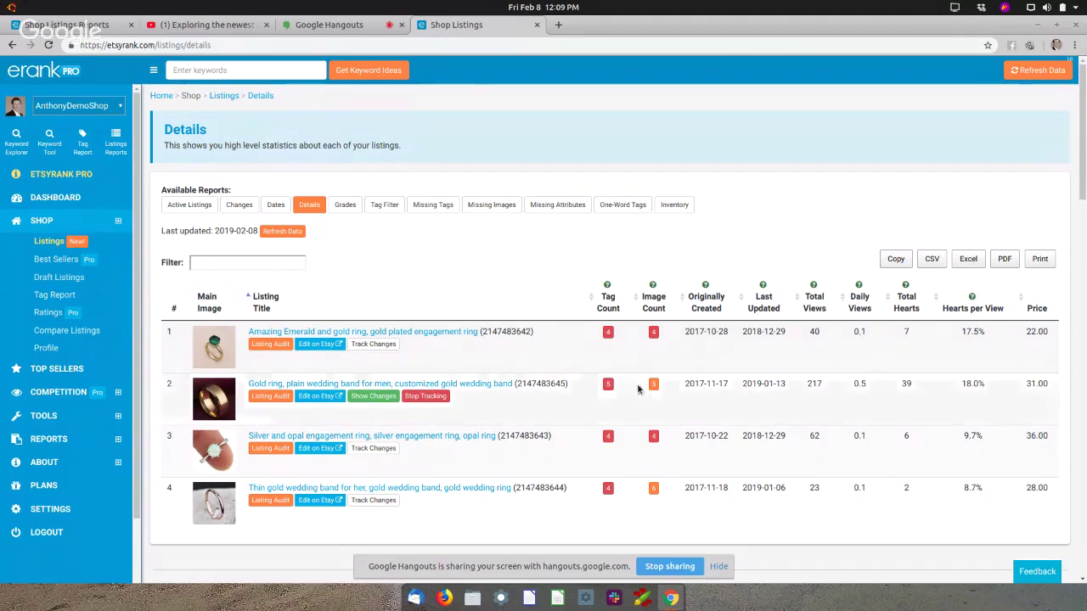
{"action": "left_click", "coordinate": [345, 206]}
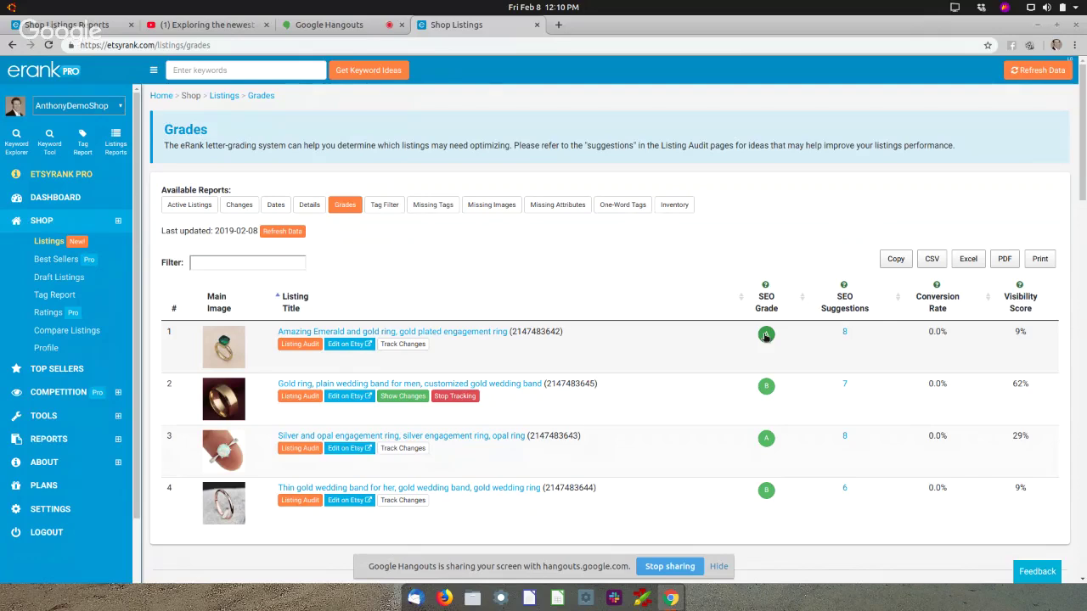
{"action": "left_click", "coordinate": [1029, 573]}
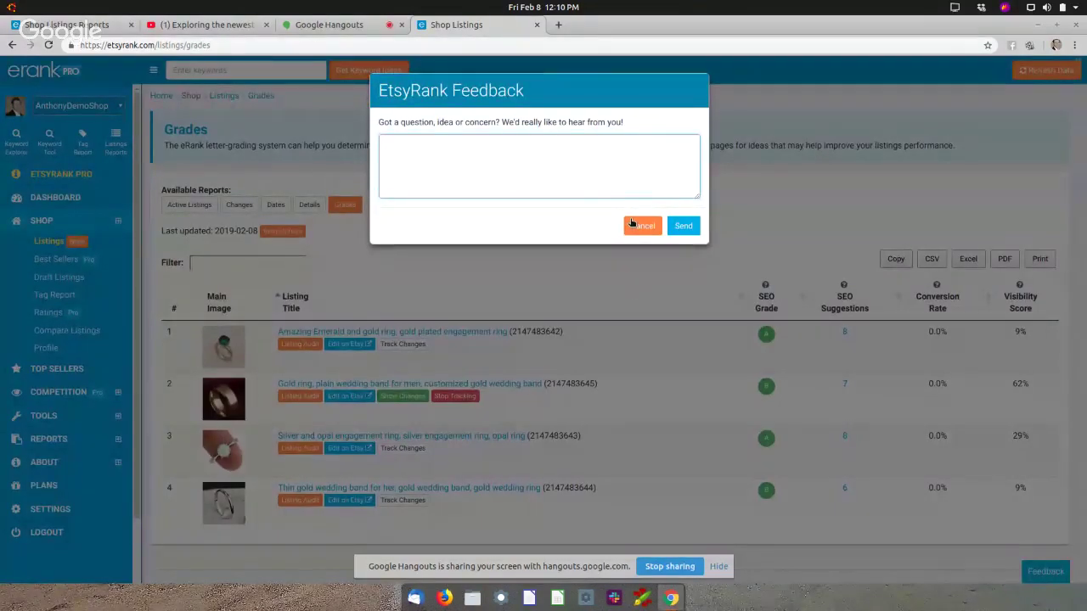
{"action": "left_click", "coordinate": [631, 224]}
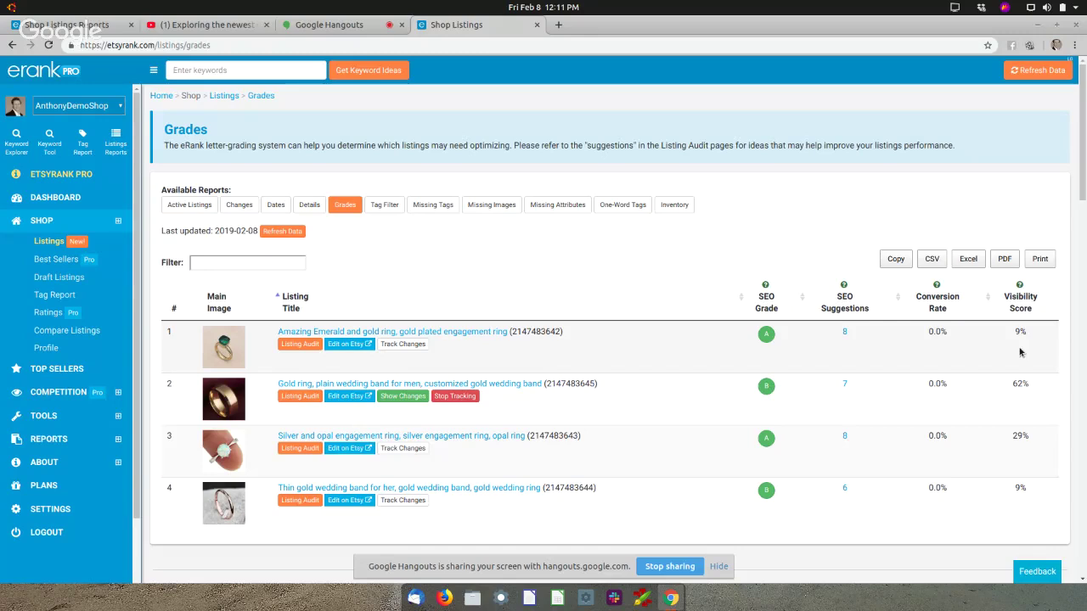
Step: Open the Tag Filter report and filter the listings for tags containing "thin"
{"action": "left_click", "coordinate": [388, 210]}
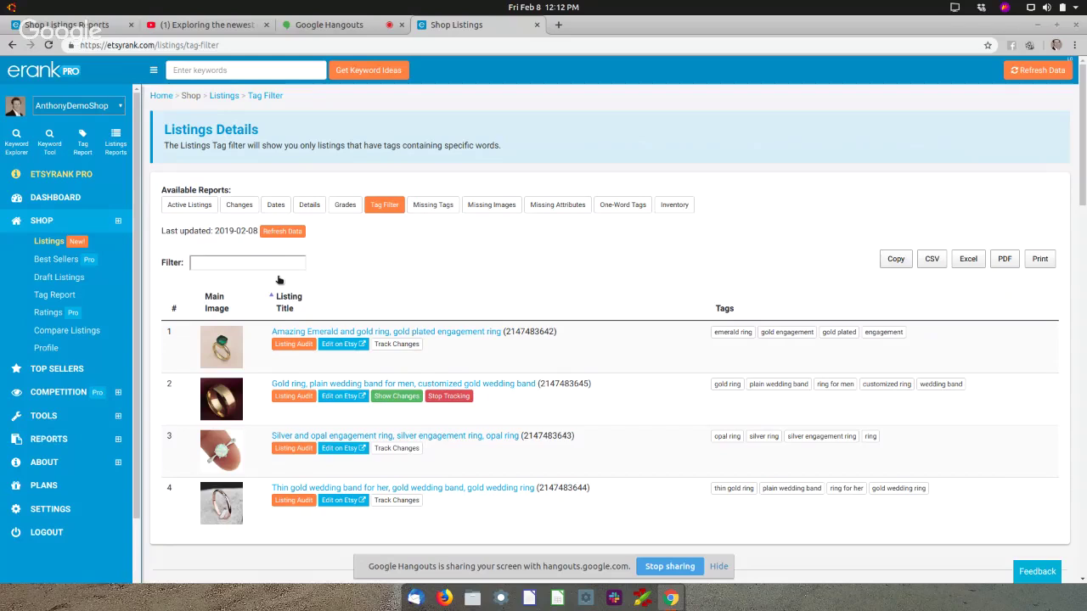
{"action": "left_click", "coordinate": [227, 265]}
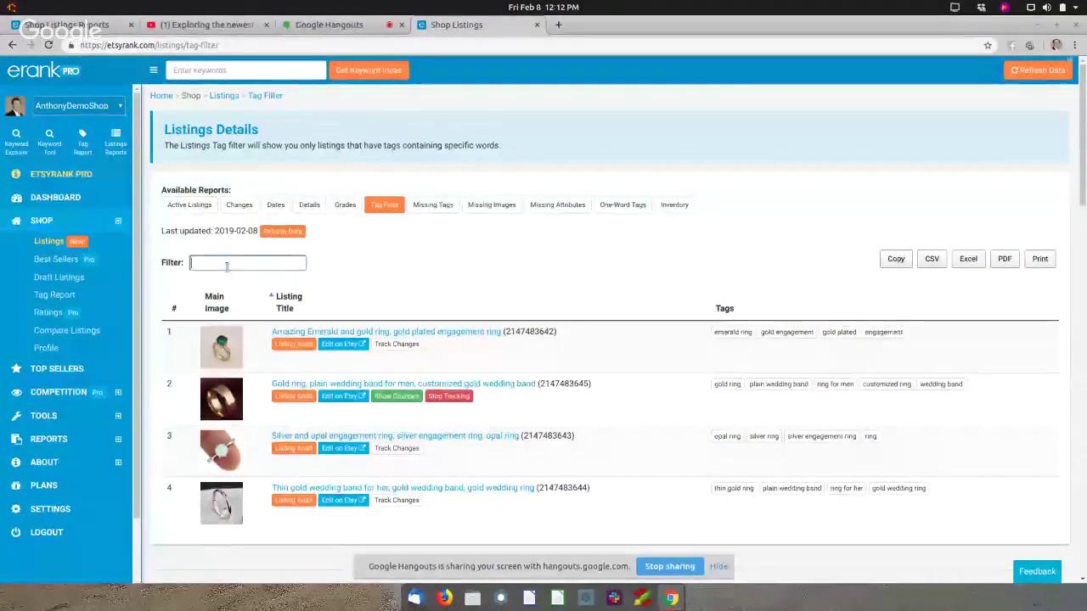
{"action": "type", "text": "thin"}
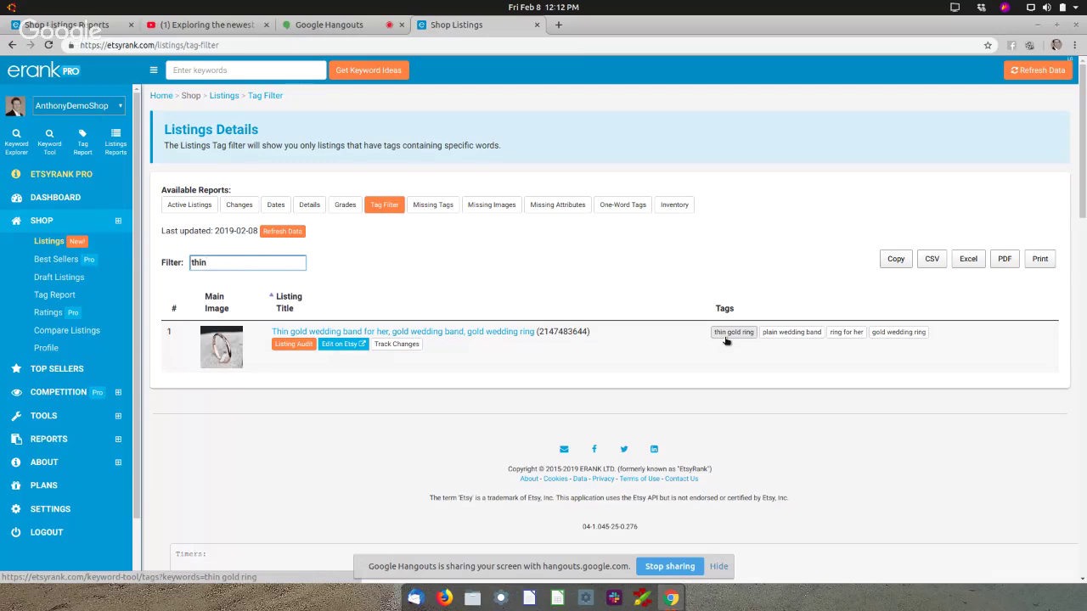
{"action": "key", "text": "ctrl+a"}
{"action": "key", "text": "BackSpace"}
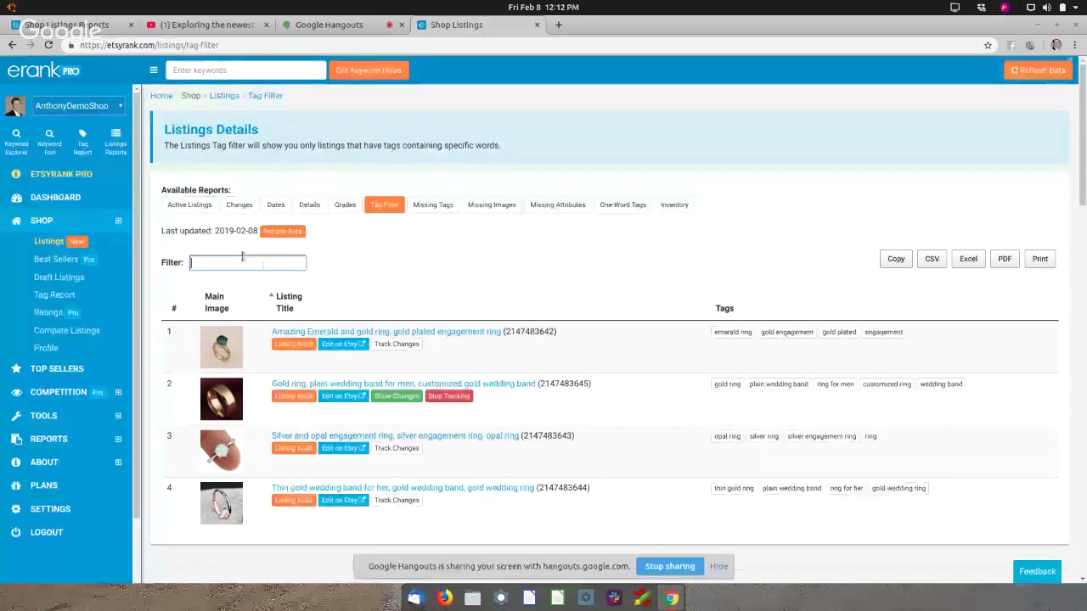
{"action": "type", "text": "thin"}
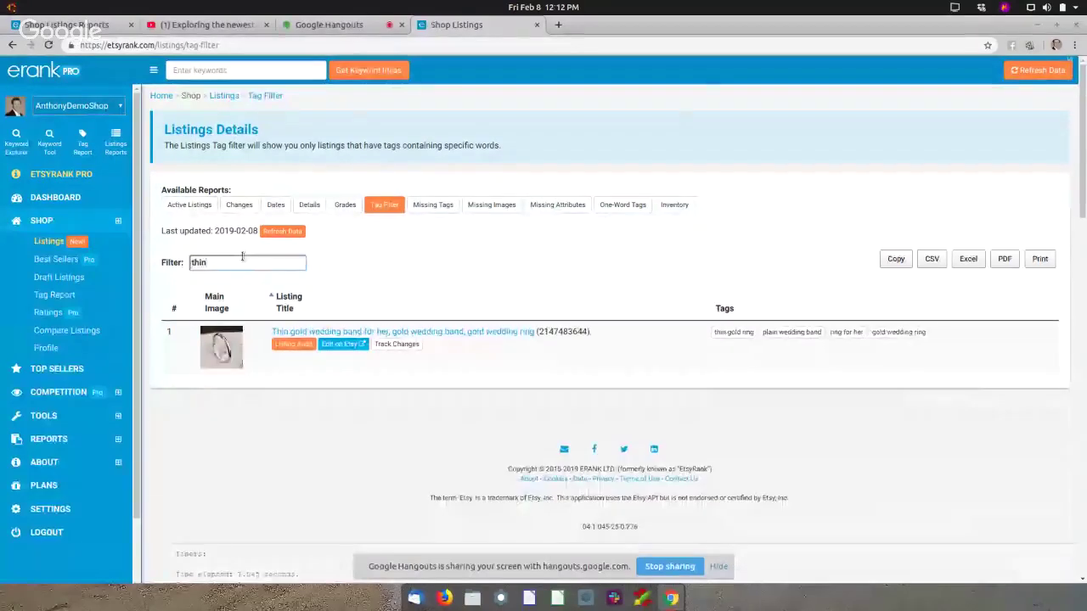
Step: Filter the listings by the tag word "gold", narrow the filter to "gold eng", and clear it
{"action": "key", "text": "BackSpace"}
{"action": "key", "text": "BackSpace"}
{"action": "key", "text": "BackSpace"}
{"action": "key", "text": "BackSpace"}
{"action": "type", "text": "gold"}
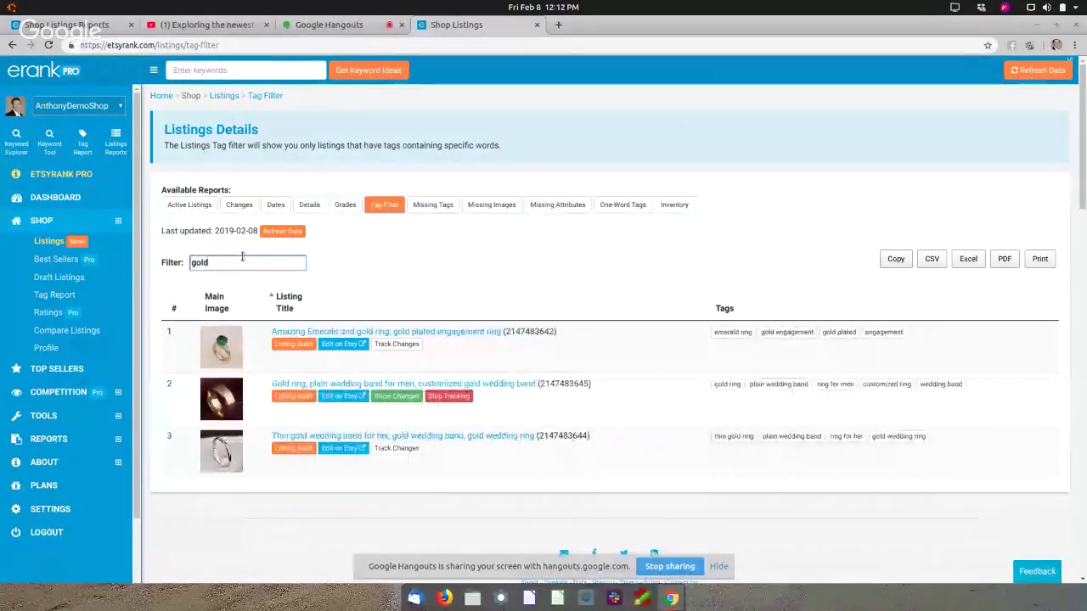
{"action": "type", "text": " eng"}
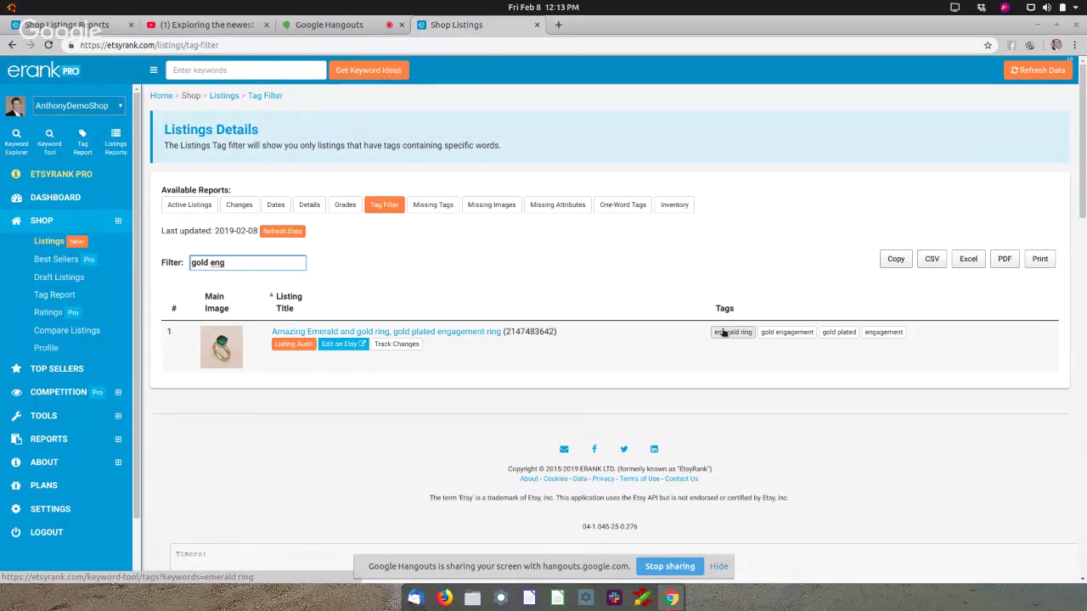
{"action": "key", "text": "ctrl+a"}
{"action": "key", "text": "BackSpace"}
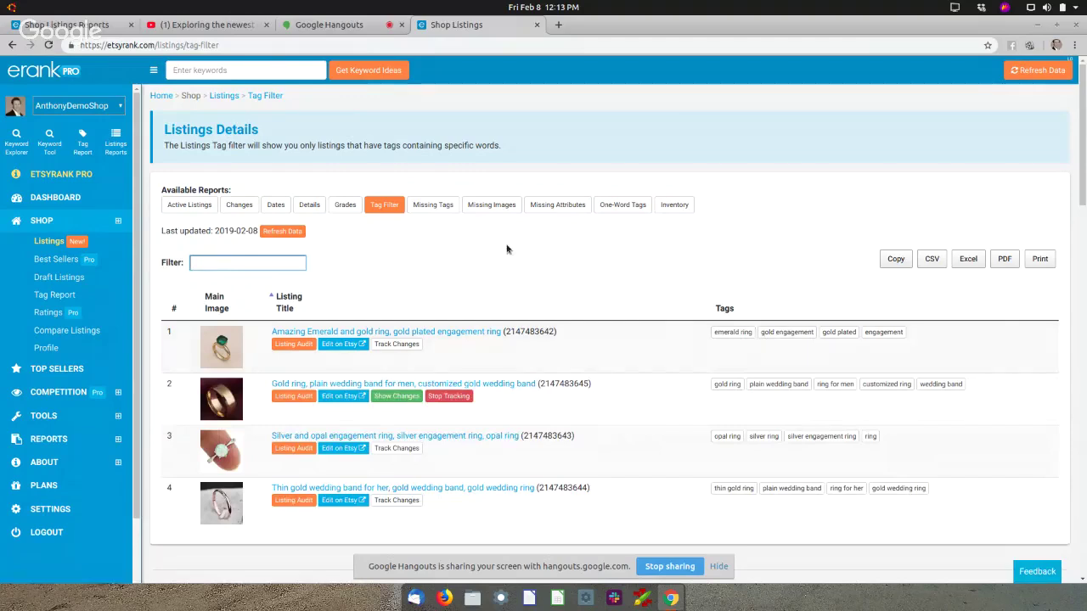
Step: View the Missing Tags, Missing Images, One-Word Tags and Inventory reports one after another
{"action": "left_click", "coordinate": [425, 206]}
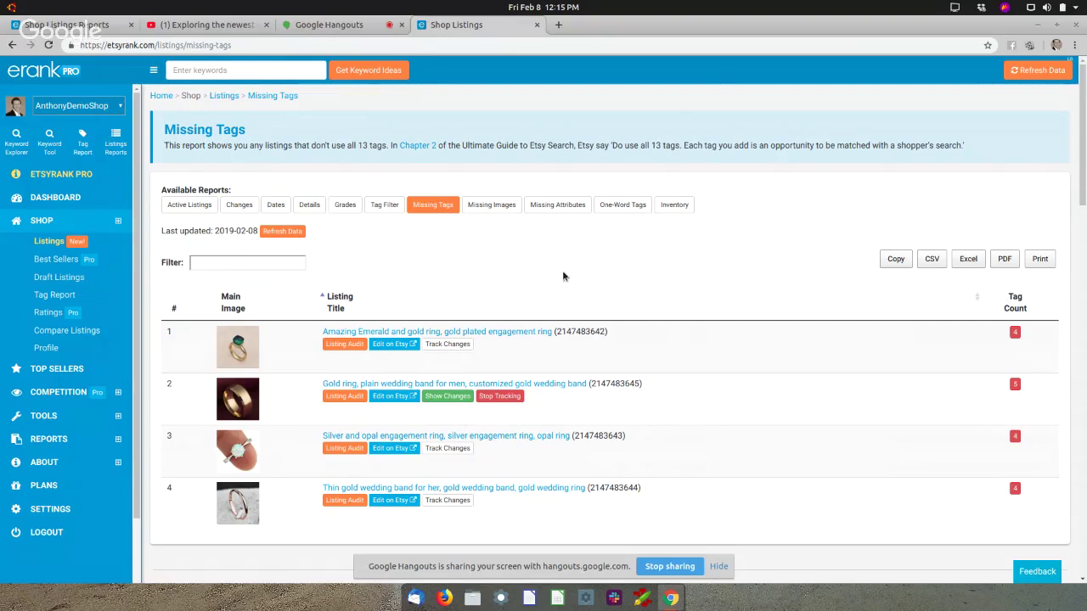
{"action": "left_click", "coordinate": [488, 208]}
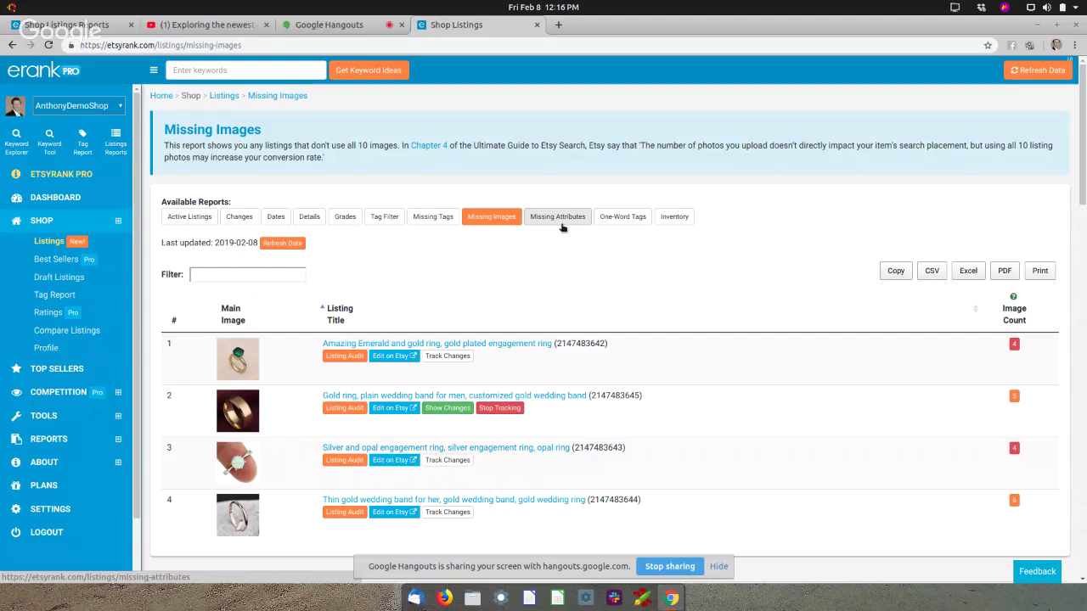
{"action": "left_click", "coordinate": [612, 219]}
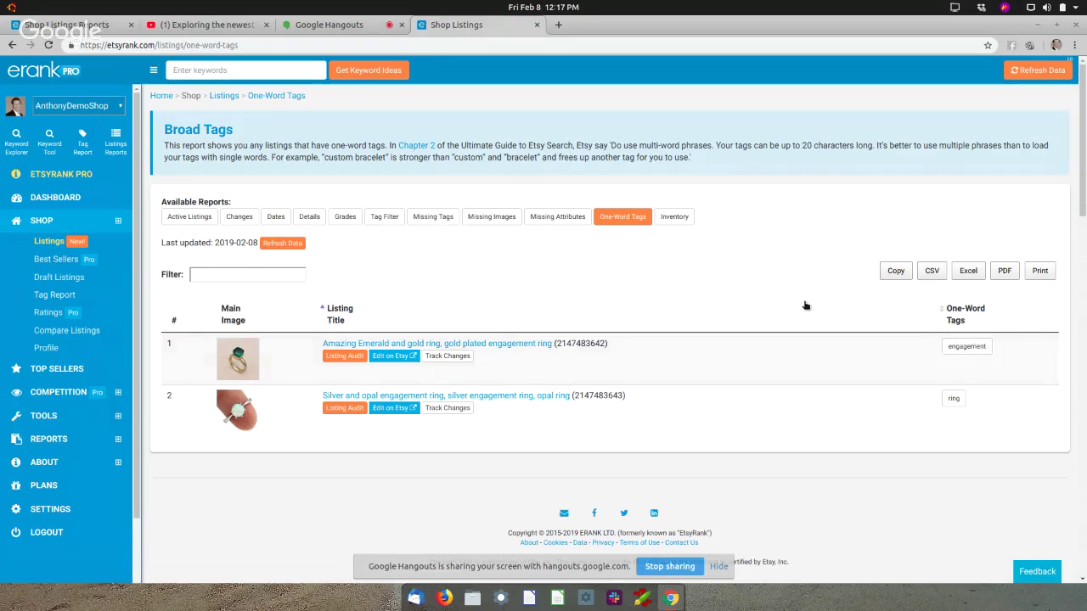
{"action": "left_click", "coordinate": [675, 217]}
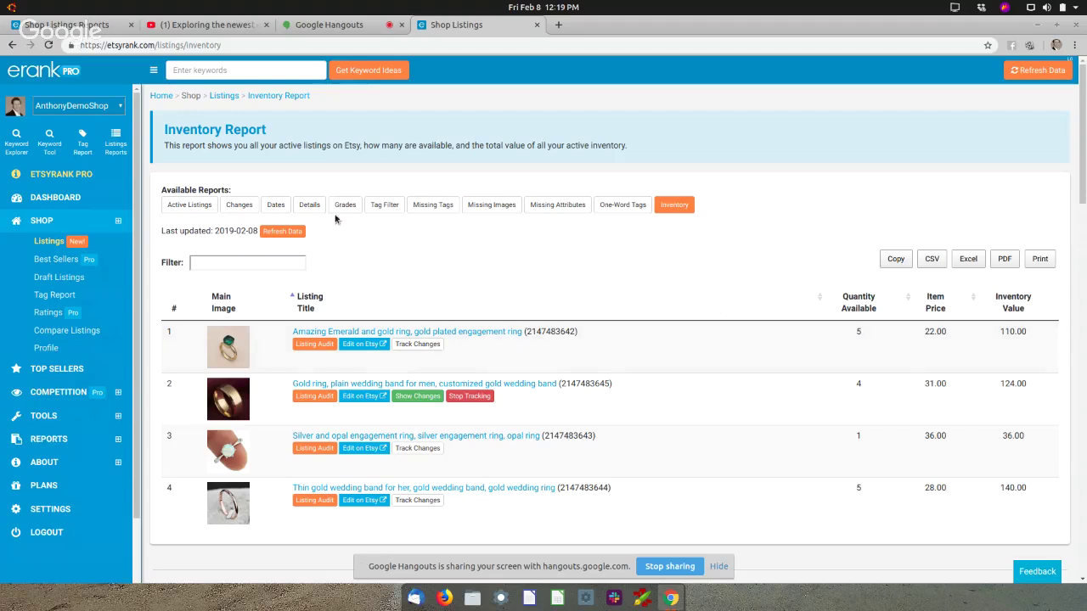
Step: View the Changes report, and check the change tracking of the emerald and gold ring from the active listings
{"action": "left_click", "coordinate": [239, 208]}
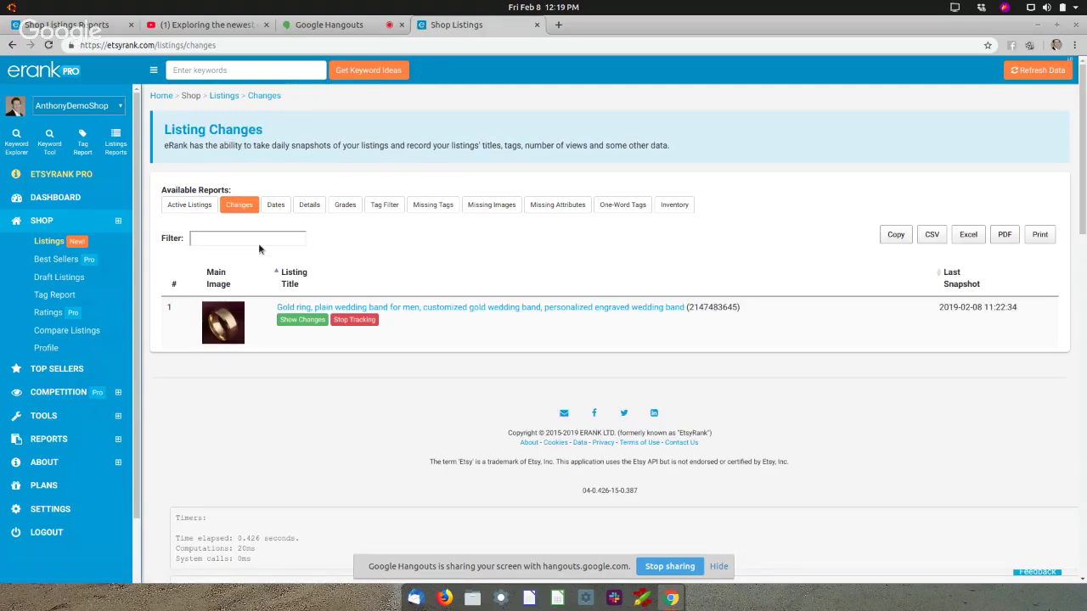
{"action": "left_click", "coordinate": [202, 211]}
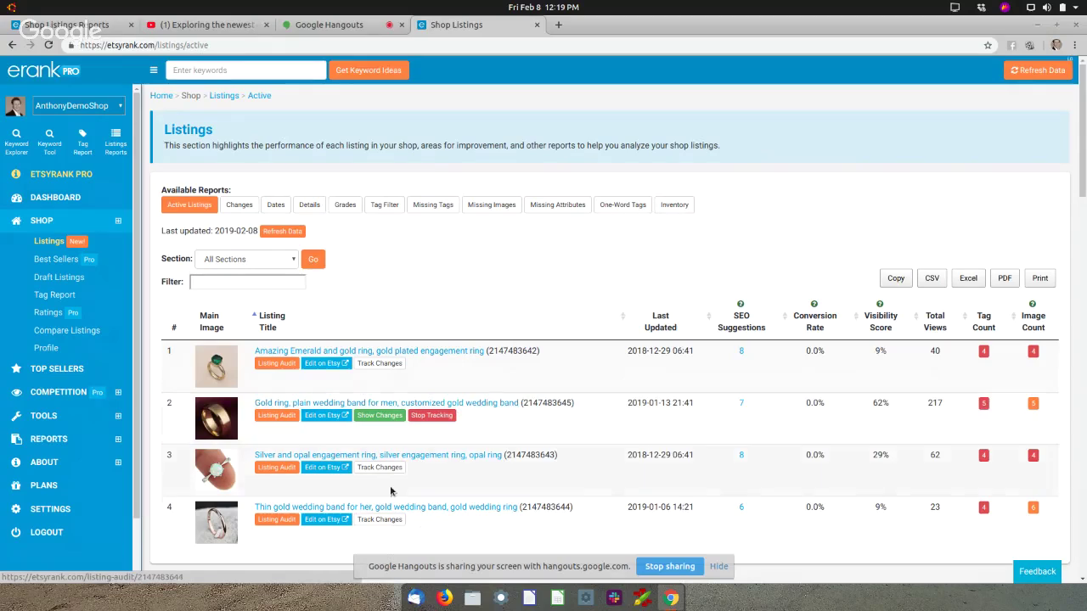
{"action": "left_click", "coordinate": [383, 366]}
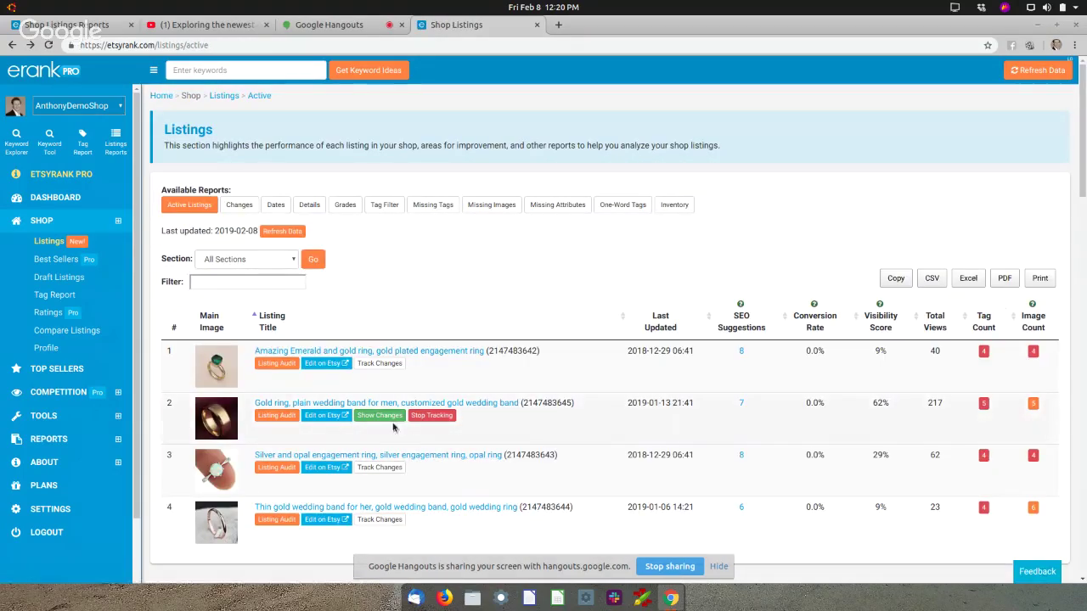
Step: Open the change history of the men's gold wedding band and highlight the tags of the 2019-02-07 snapshot
{"action": "left_click", "coordinate": [379, 415]}
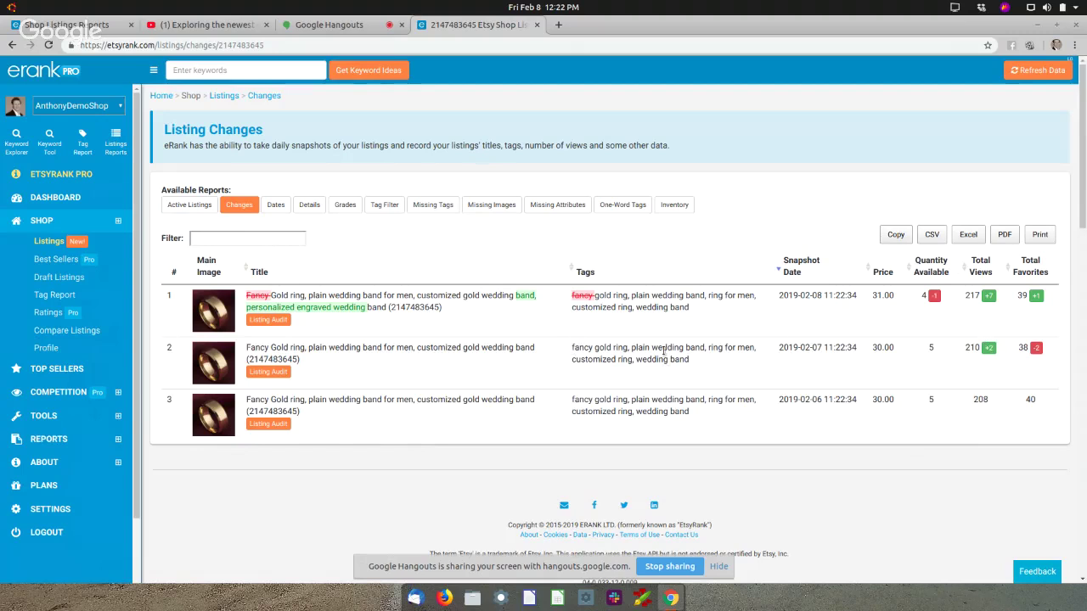
{"action": "triple_click", "coordinate": [576, 359]}
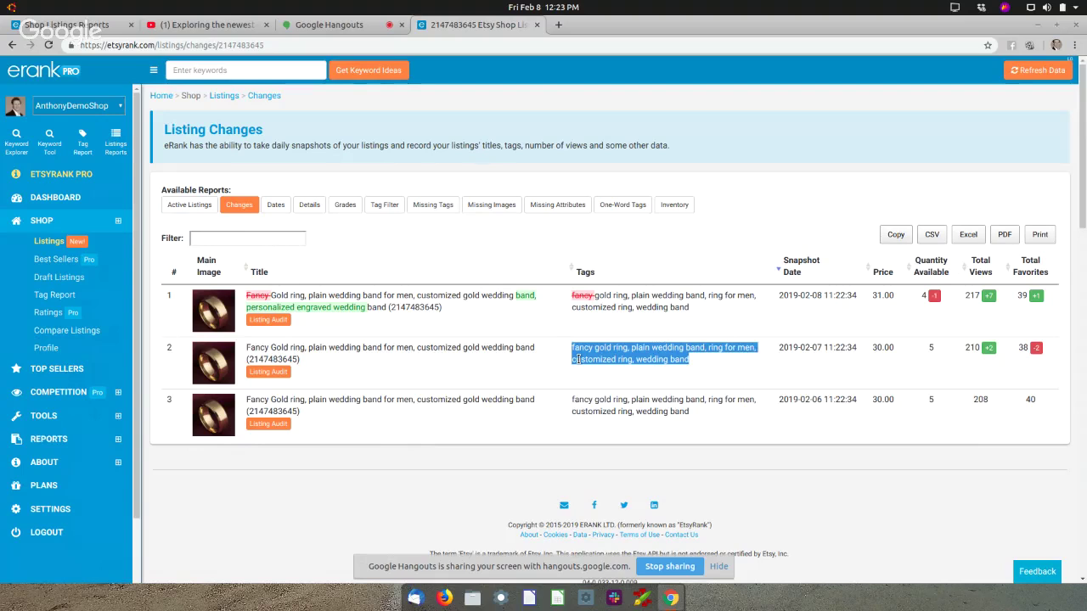
{"action": "left_click", "coordinate": [578, 360]}
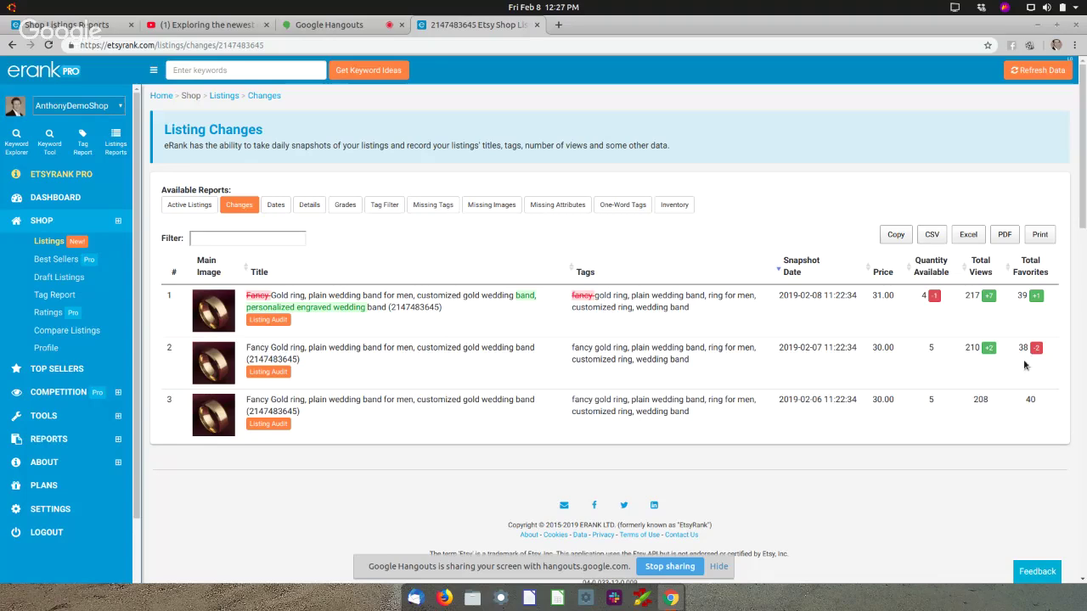
Step: Open and dismiss the feedback form on the listing changes page, and switch to the Google Hangouts call
{"action": "left_click", "coordinate": [1035, 570]}
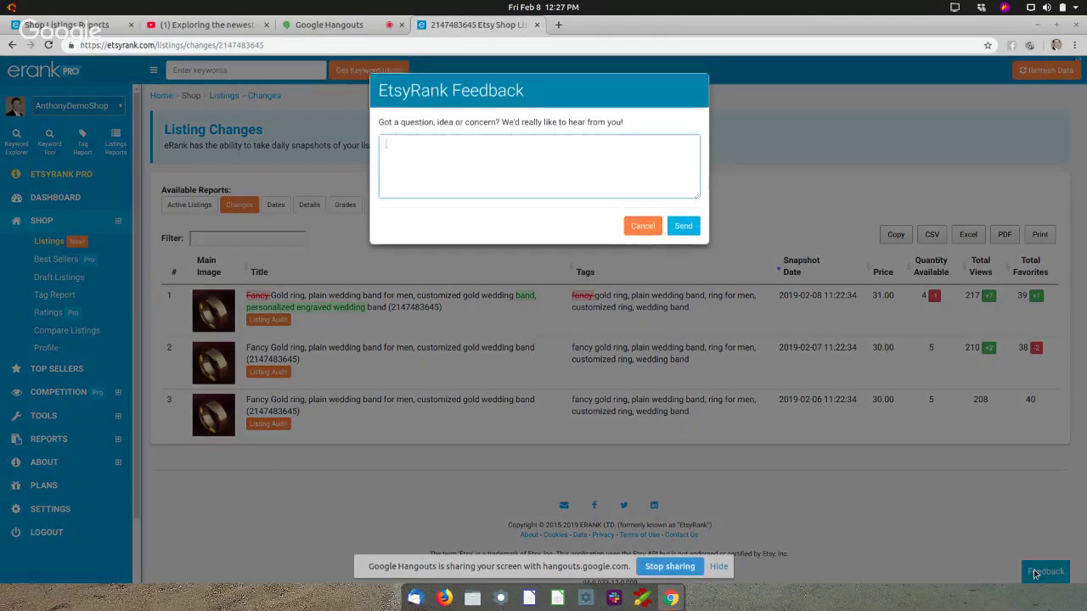
{"action": "left_click", "coordinate": [519, 329]}
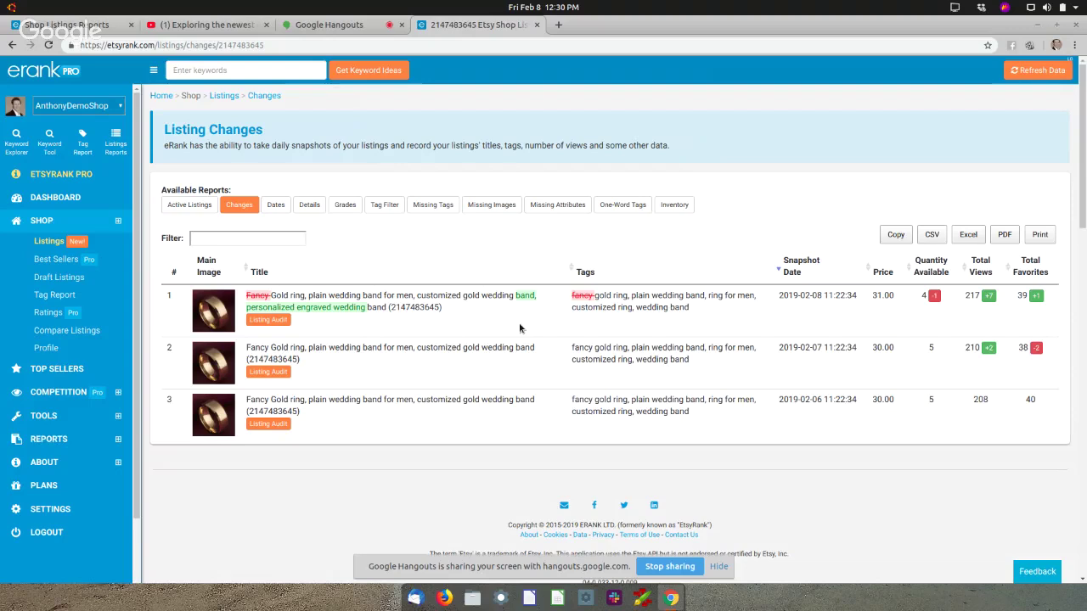
{"action": "left_click", "coordinate": [351, 25]}
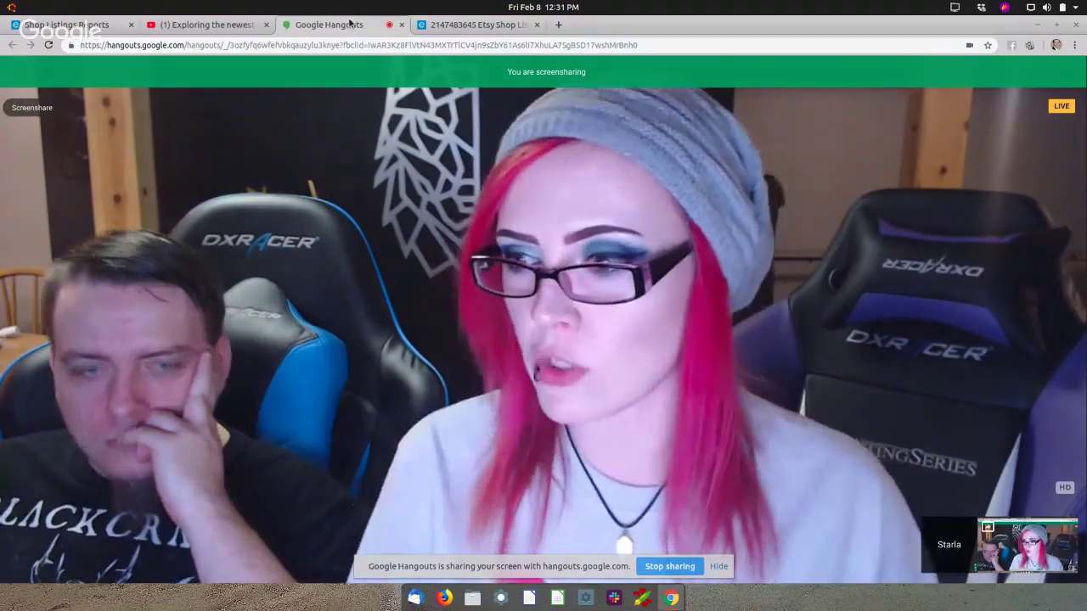